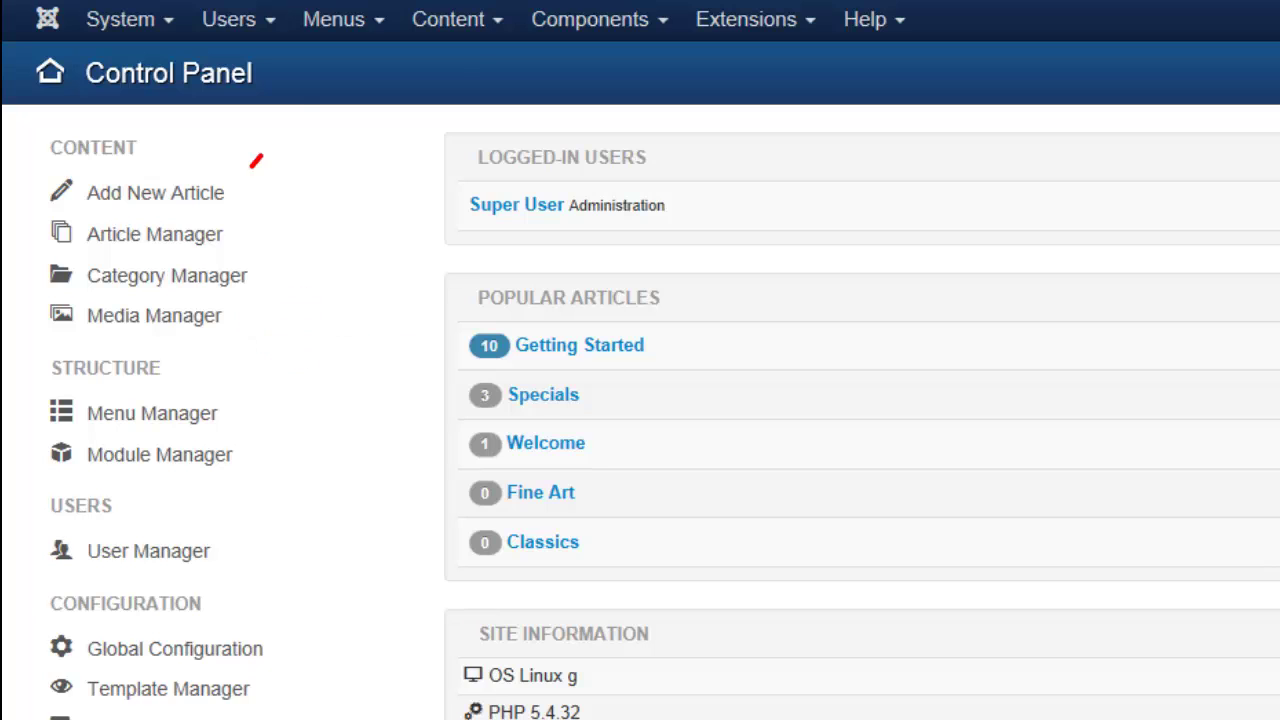
- Open the Media Manager from the Content menu to view the site's image folders
{"action": "left_click", "coordinate": [460, 22]}
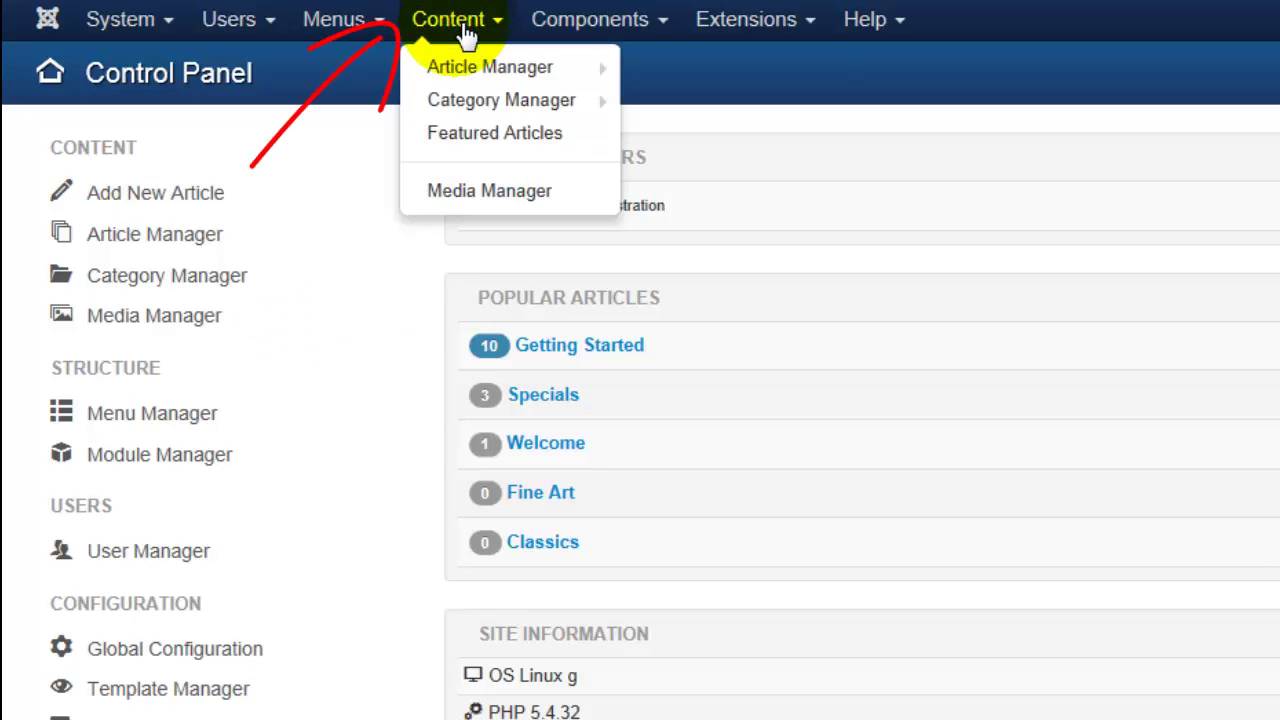
{"action": "left_click", "coordinate": [472, 187]}
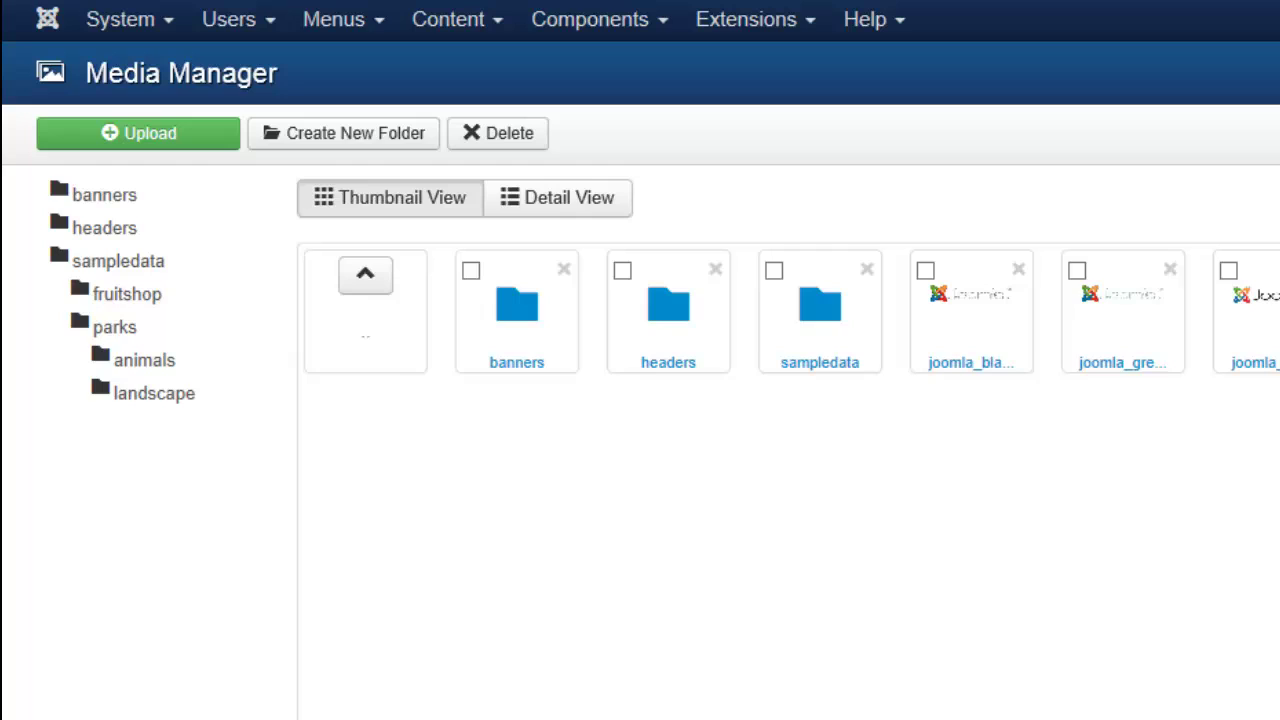
- Upload flower-large.jpg from the Desktop into the media root folder
{"action": "left_click", "coordinate": [190, 150]}
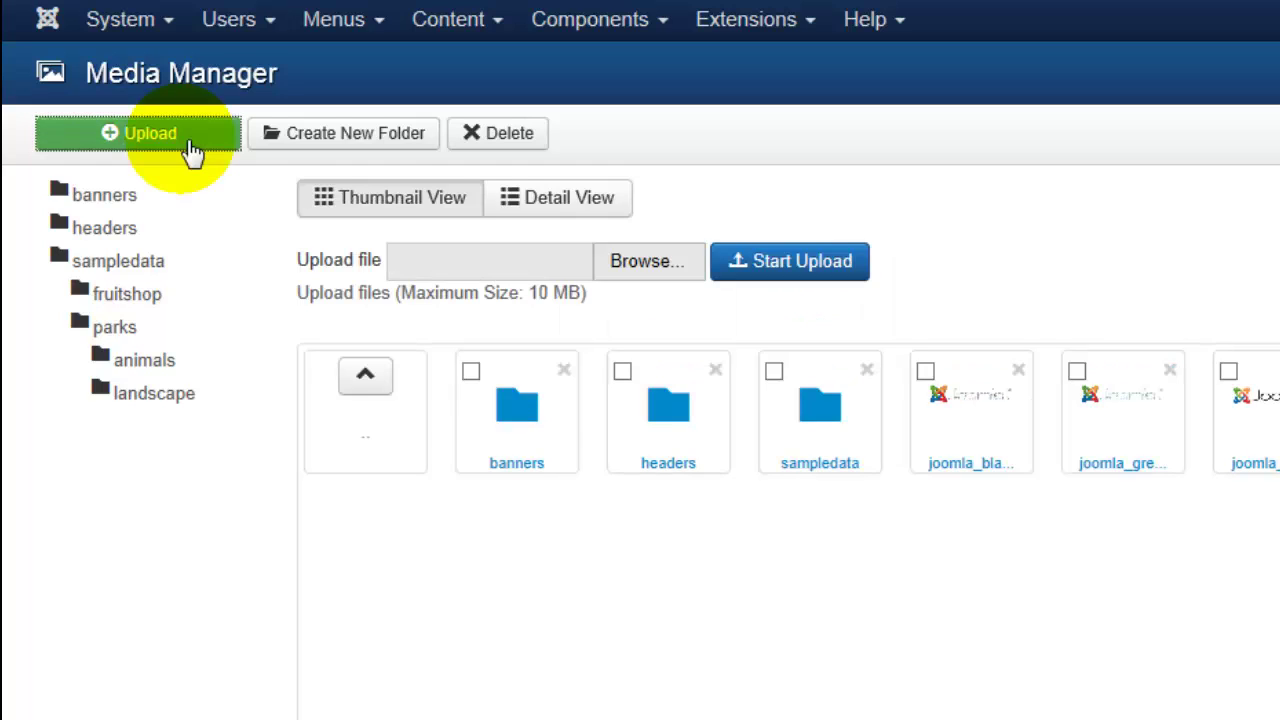
{"action": "left_click", "coordinate": [648, 278]}
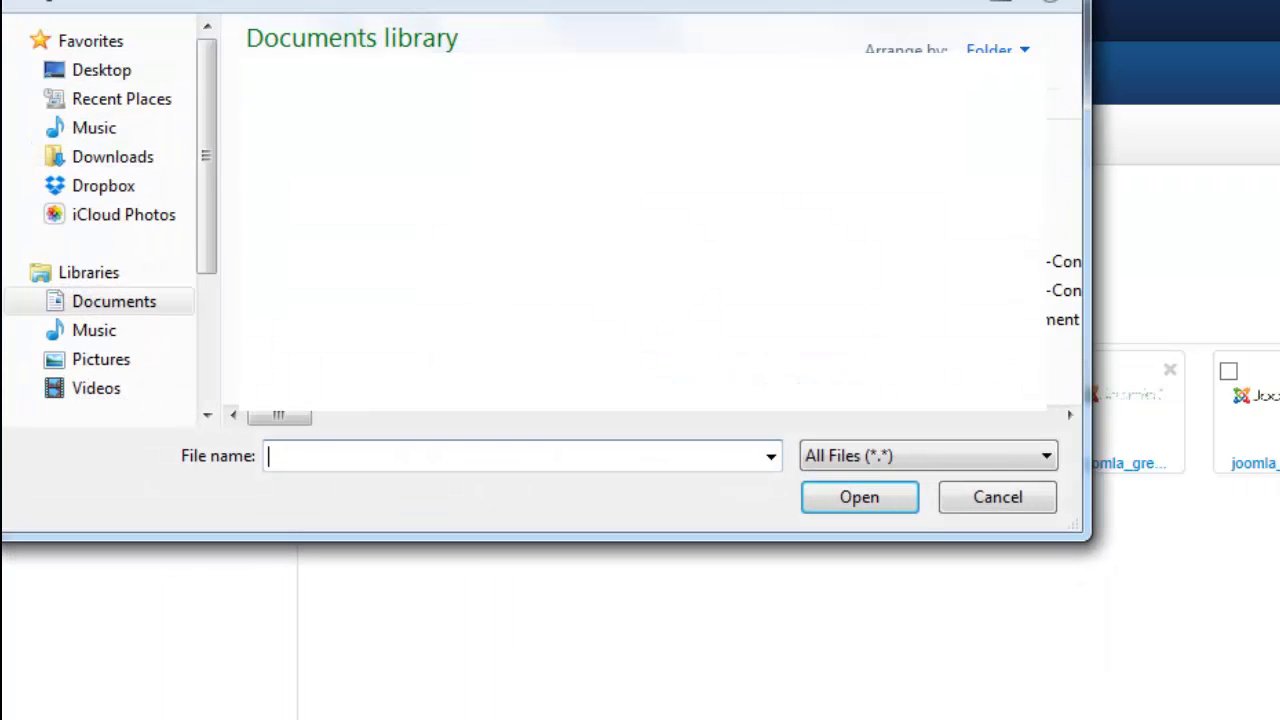
{"action": "left_click", "coordinate": [1063, 30]}
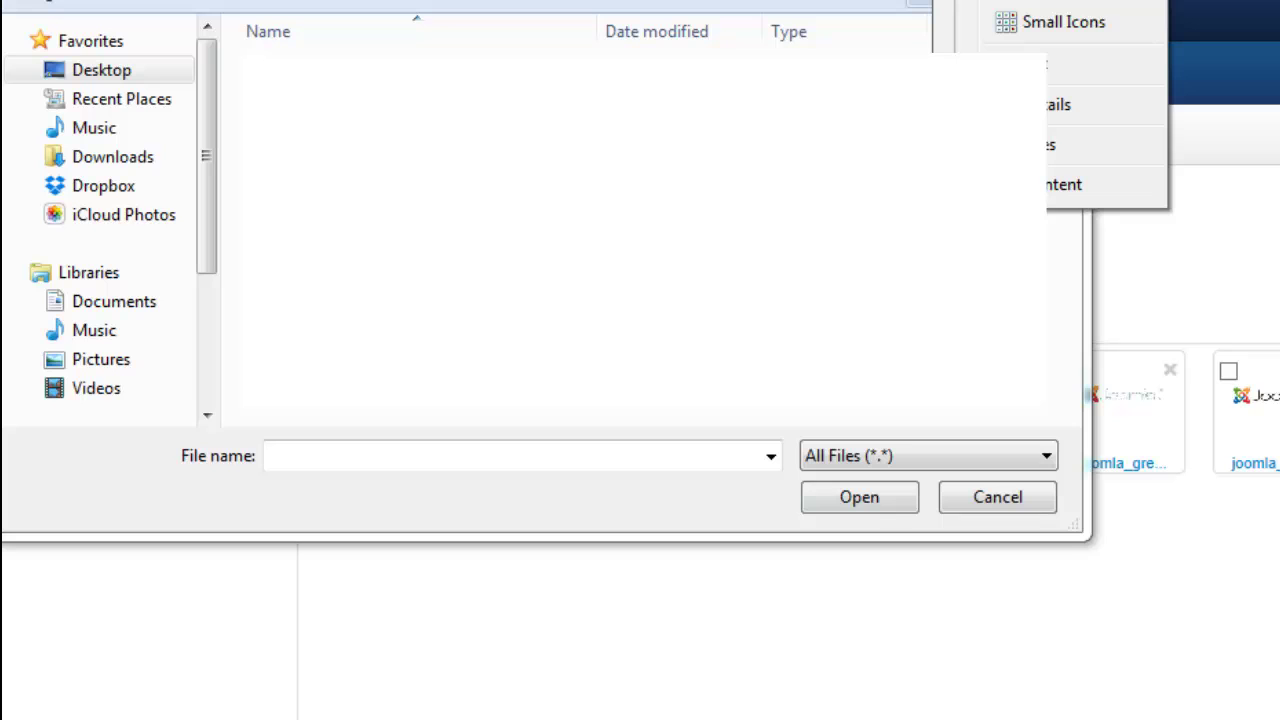
{"action": "left_click", "coordinate": [309, 118]}
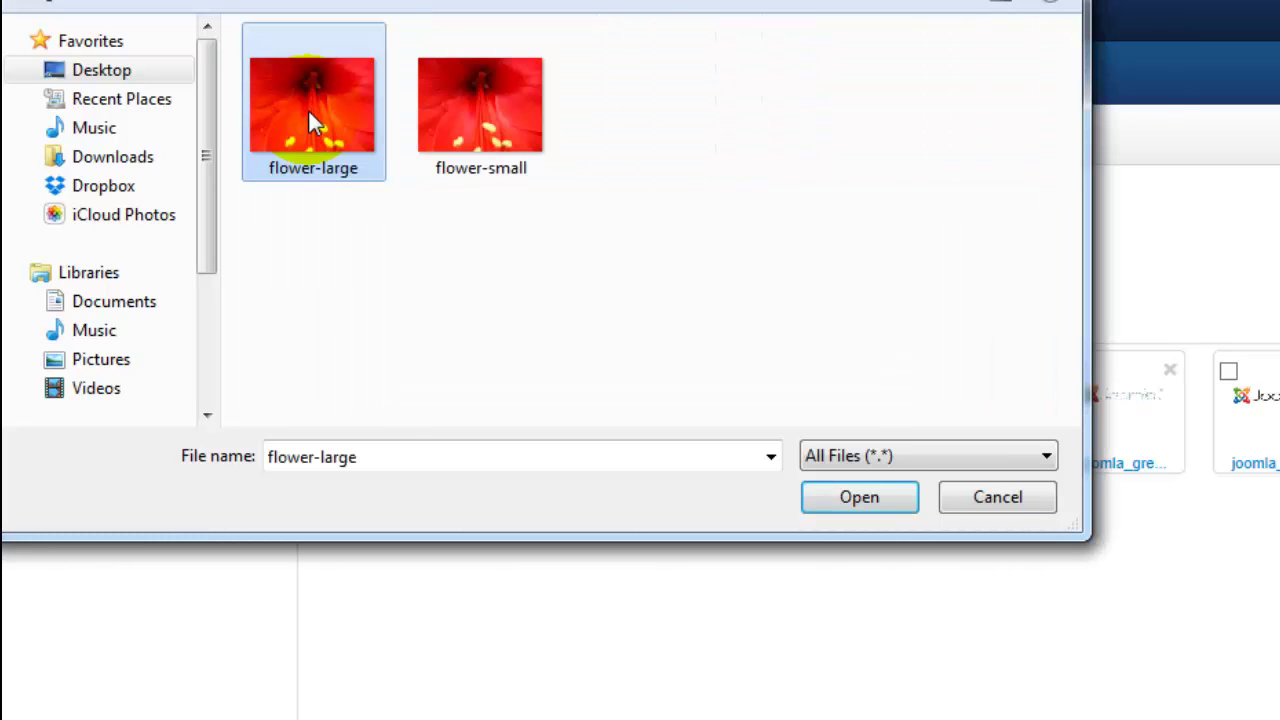
{"action": "left_click", "coordinate": [838, 500]}
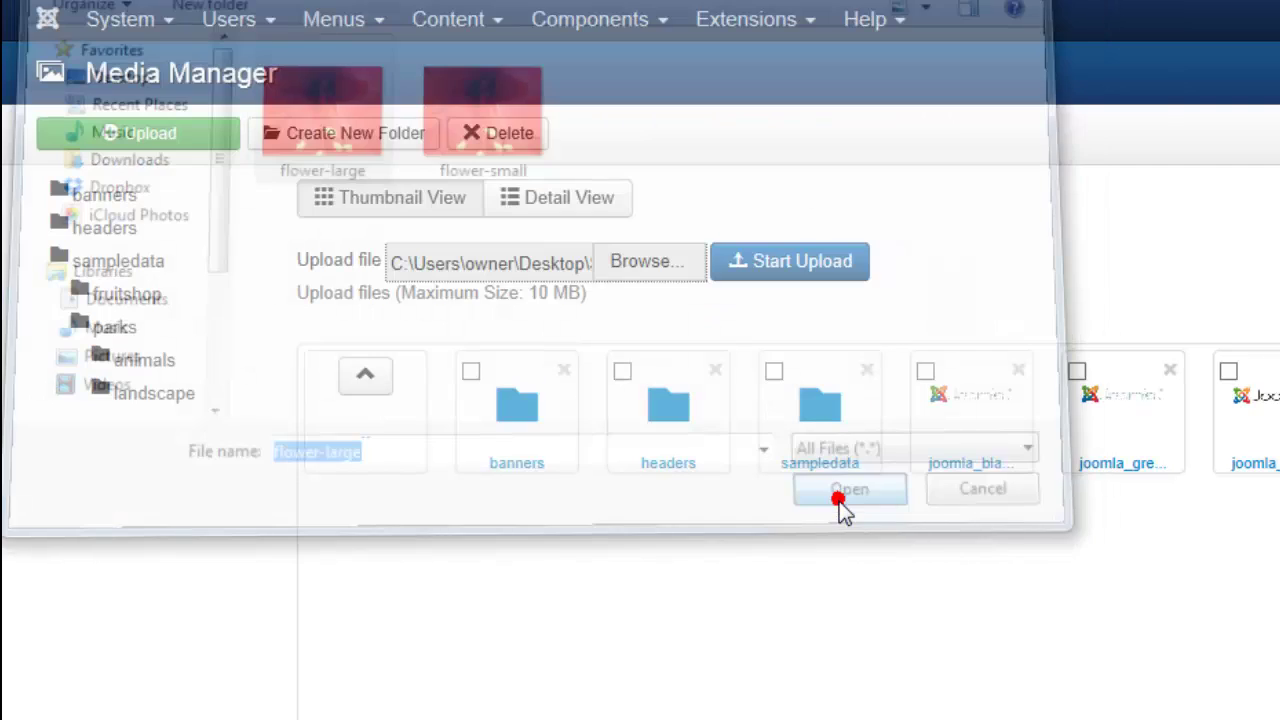
{"action": "left_click", "coordinate": [816, 273]}
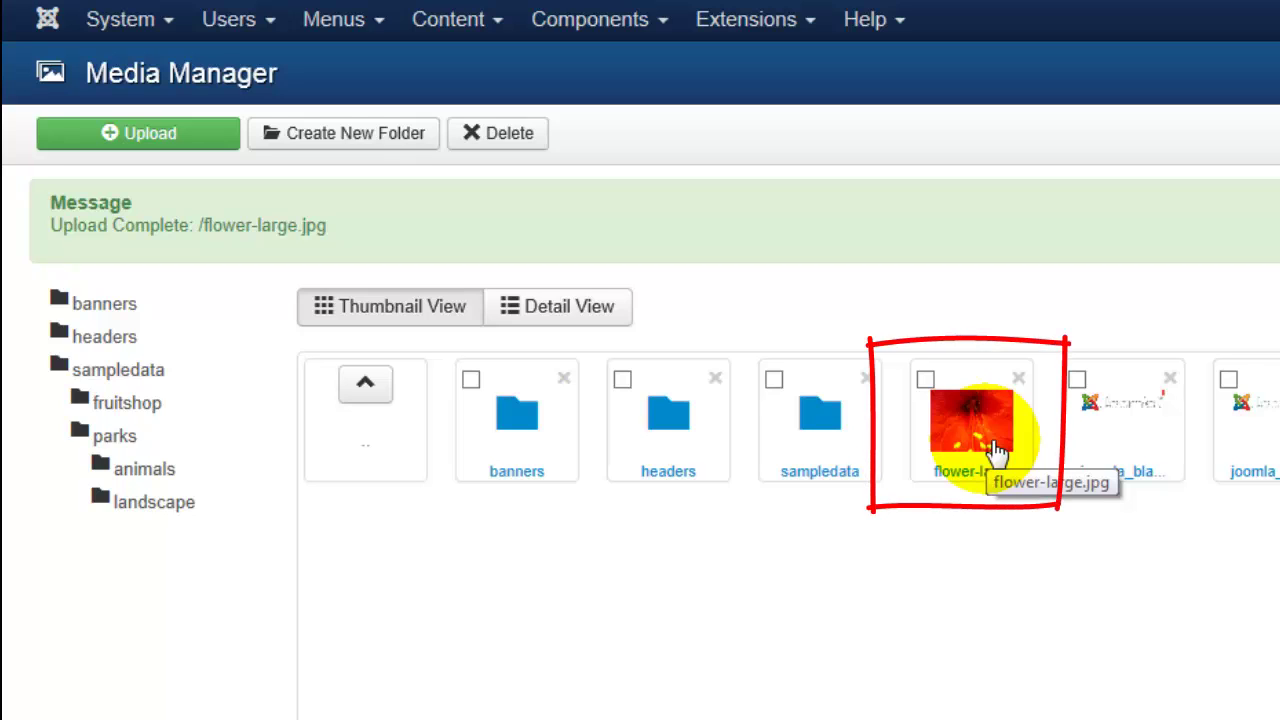
- Delete the uploaded flower-large.jpg thumbnail from the media root
{"action": "left_click", "coordinate": [1020, 380]}
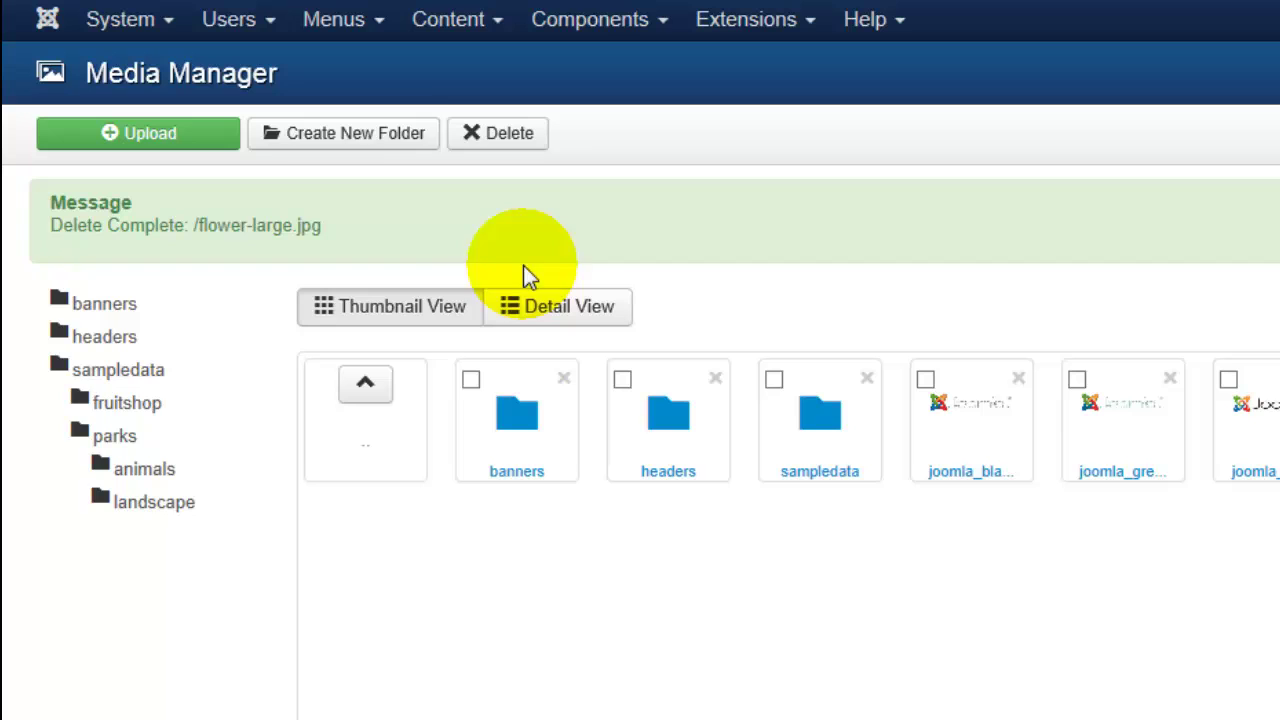
- Create a folder named Art in the media root and open it
{"action": "left_click", "coordinate": [408, 143]}
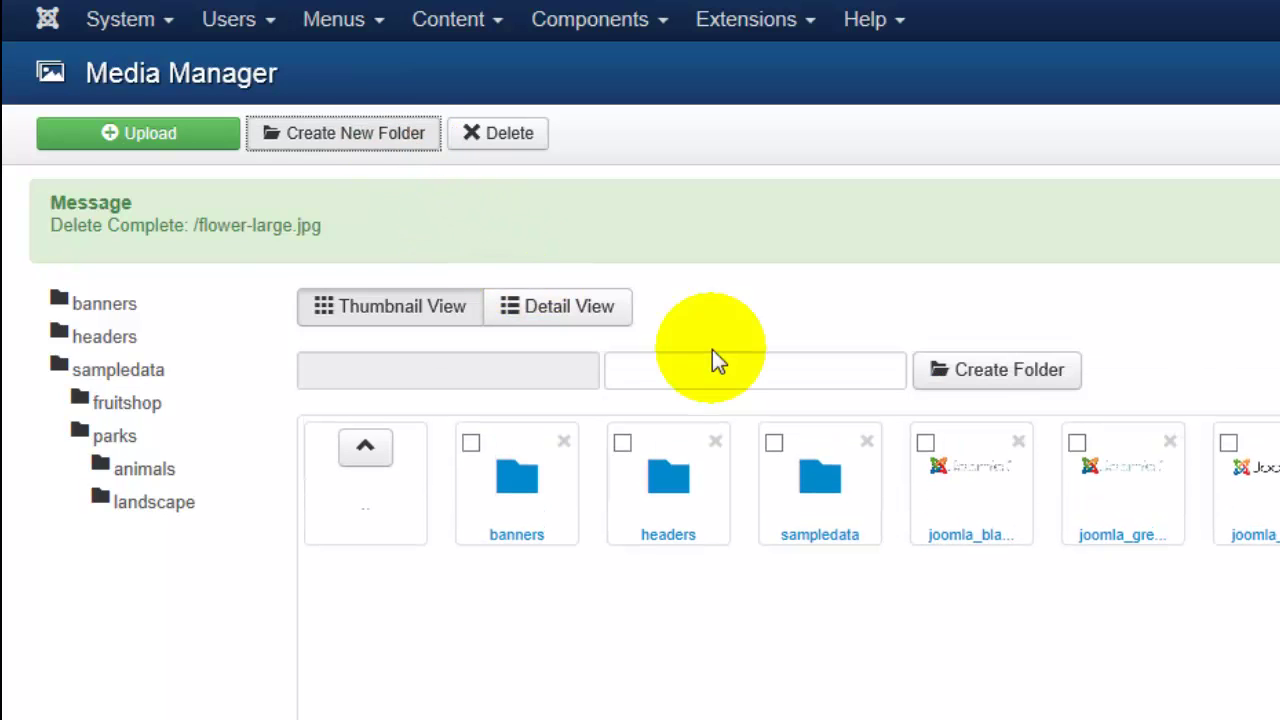
{"action": "left_click", "coordinate": [648, 385]}
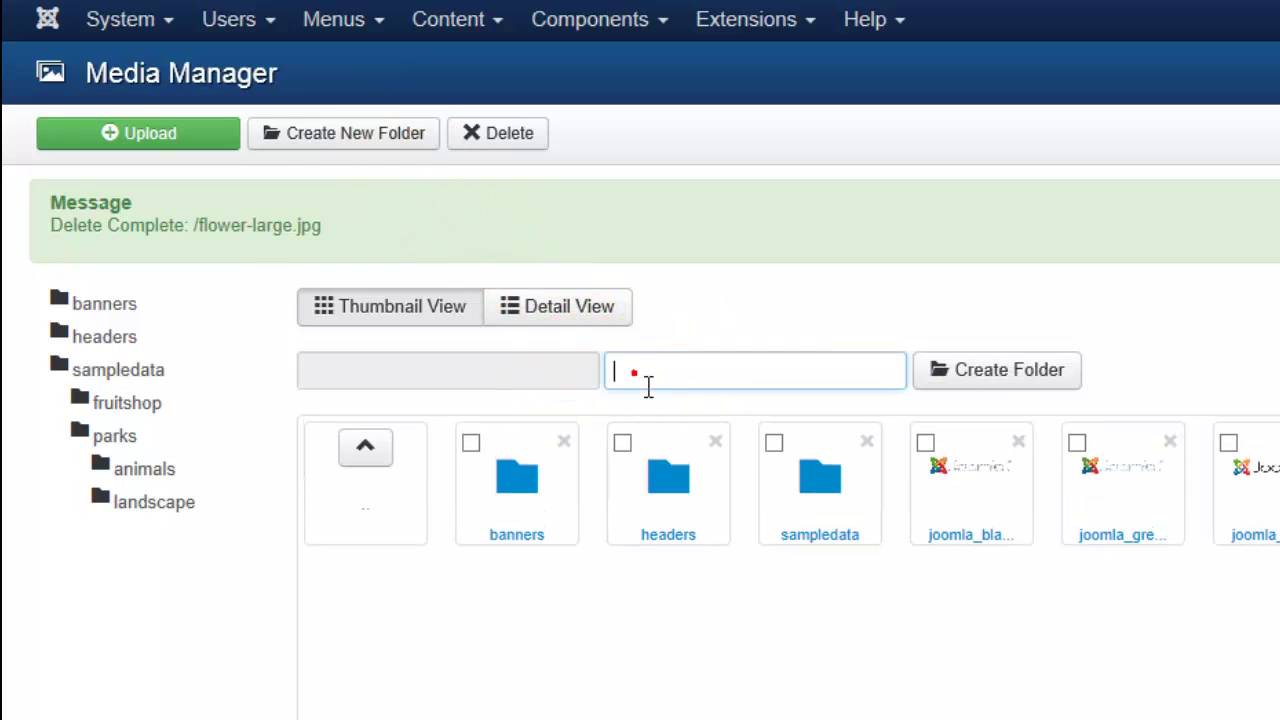
{"action": "type", "text": "t"}
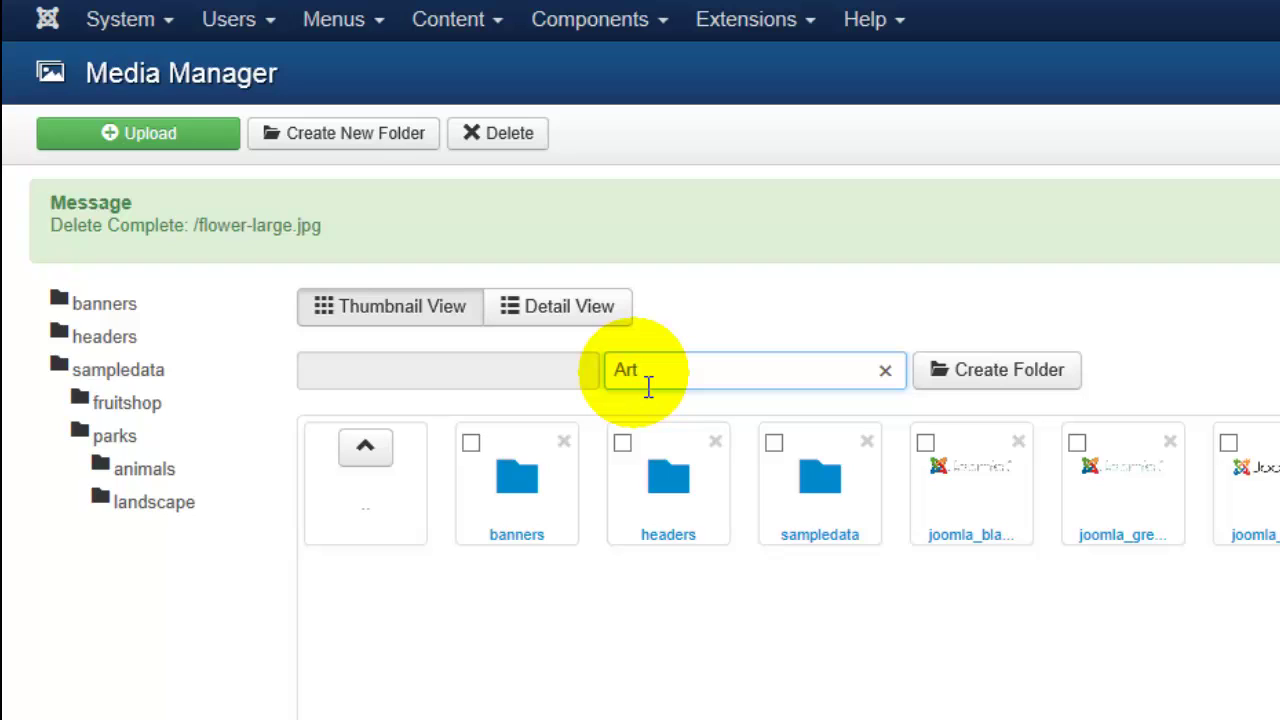
{"action": "left_click", "coordinate": [1003, 383]}
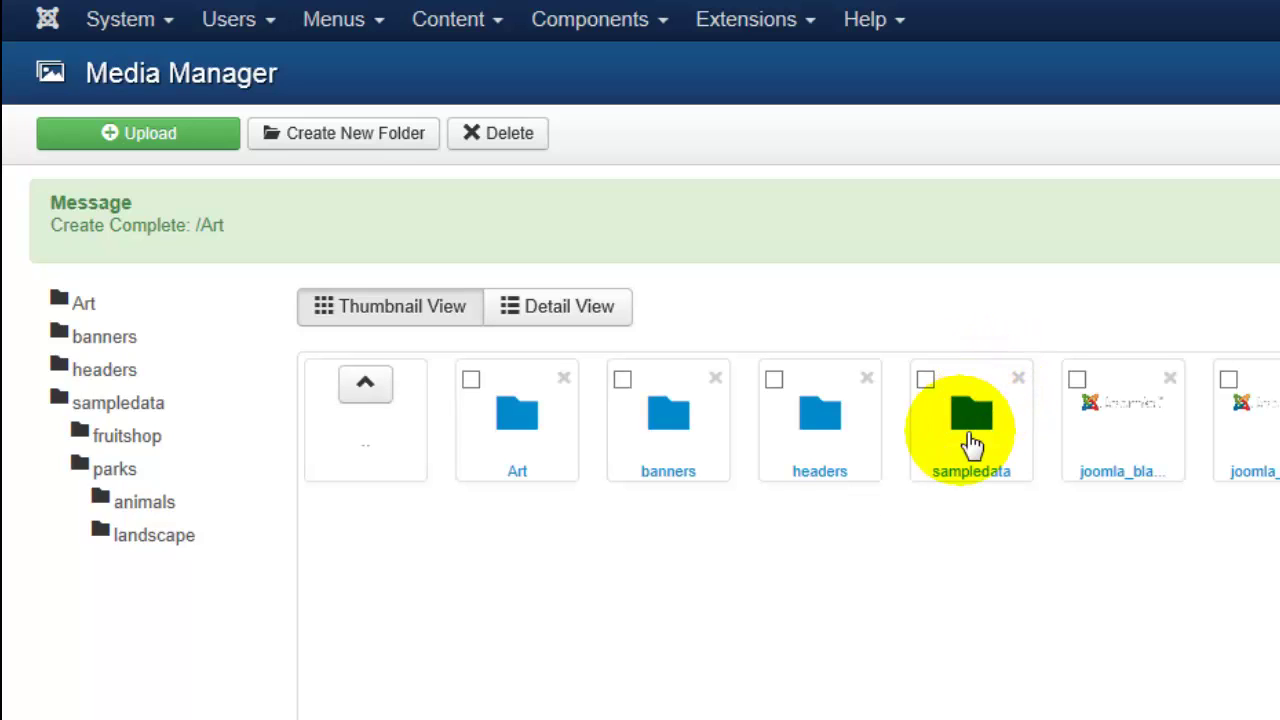
{"action": "left_click", "coordinate": [517, 425]}
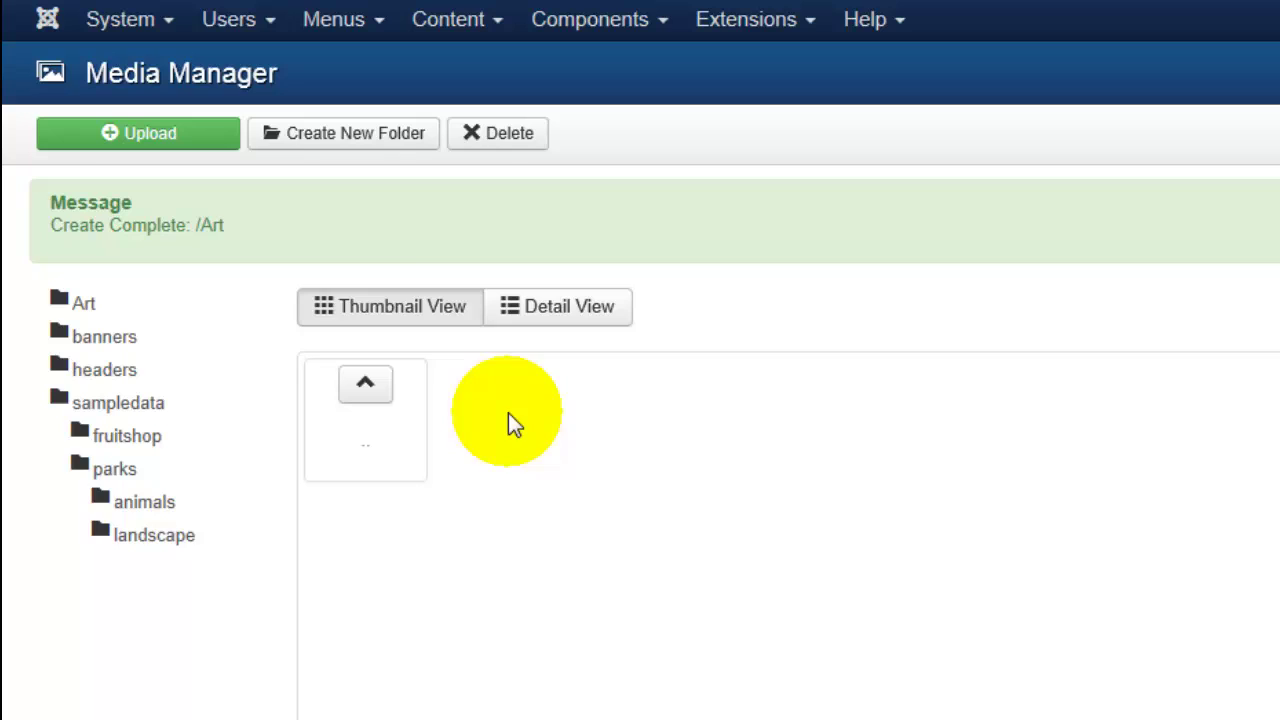
- Choose flower-small.jpg from the computer and upload it into the Art folder
{"action": "left_click", "coordinate": [205, 134]}
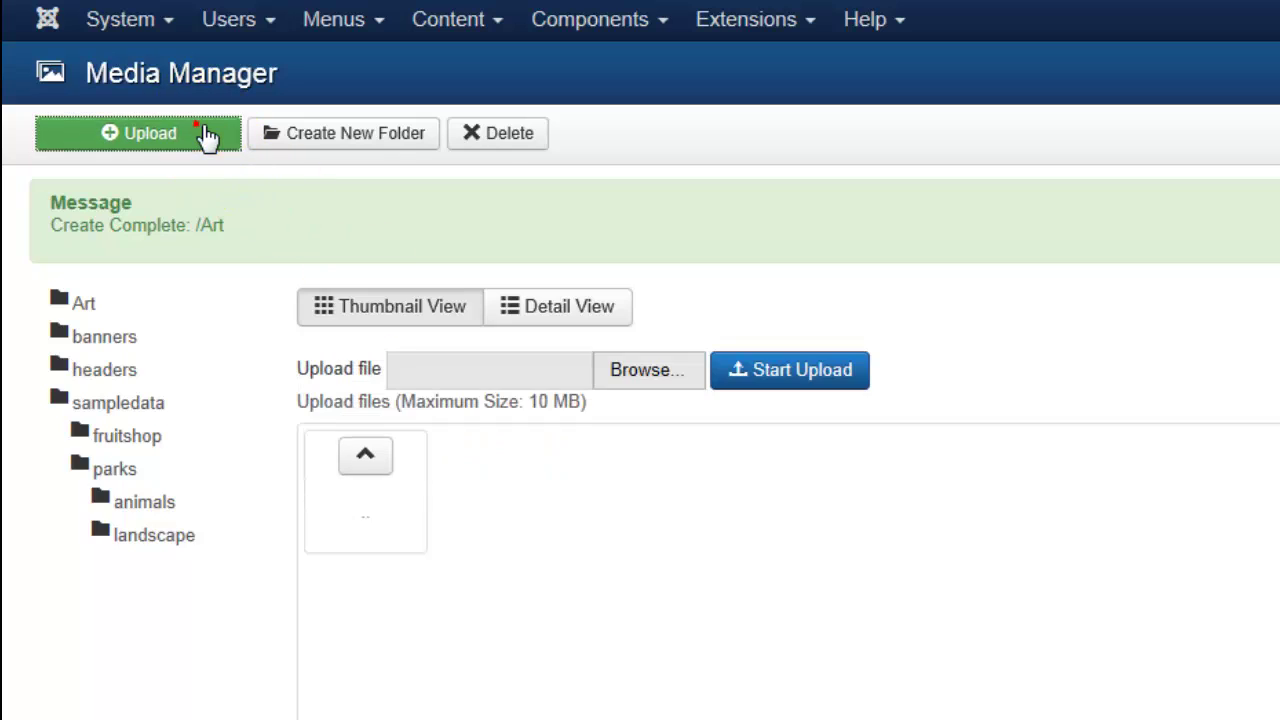
{"action": "left_click", "coordinate": [675, 376]}
{"action": "double_click", "coordinate": [336, 107]}
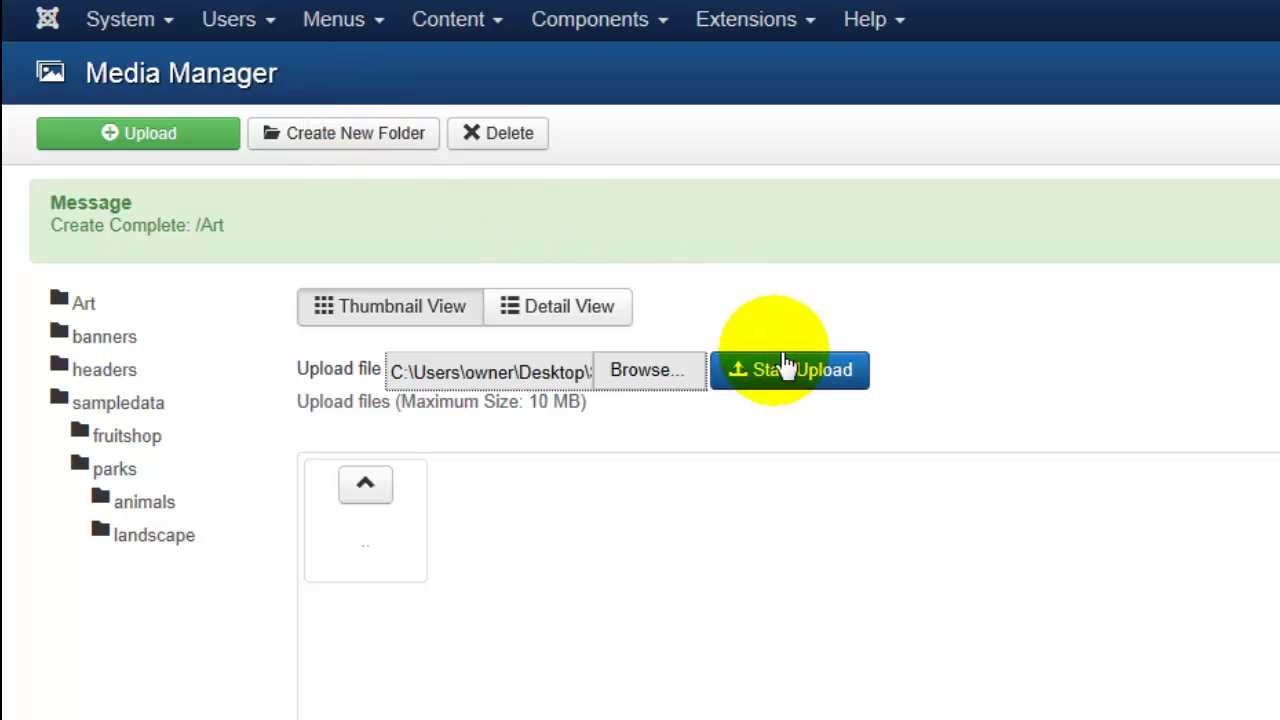
{"action": "left_click", "coordinate": [786, 364]}
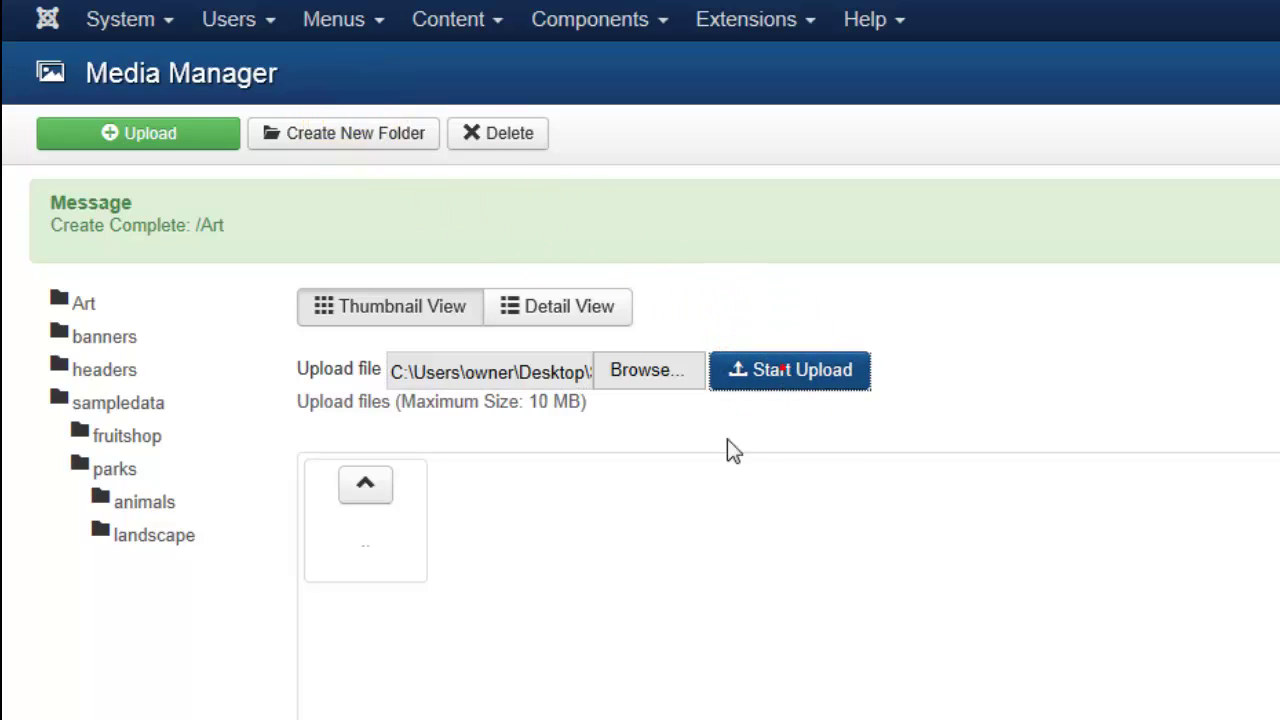
{"action": "left_click", "coordinate": [613, 708]}
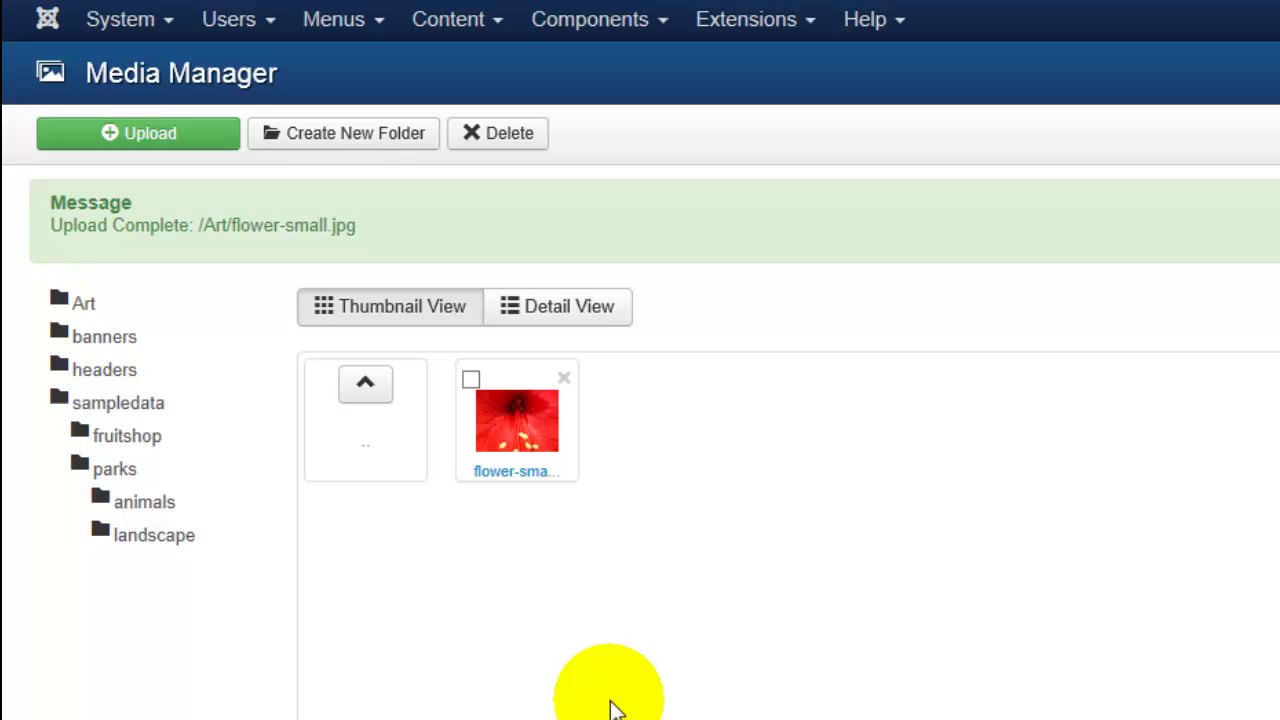
- Browse the banners, headers and Art folders, then go back up to the media root
{"action": "left_click", "coordinate": [97, 342]}
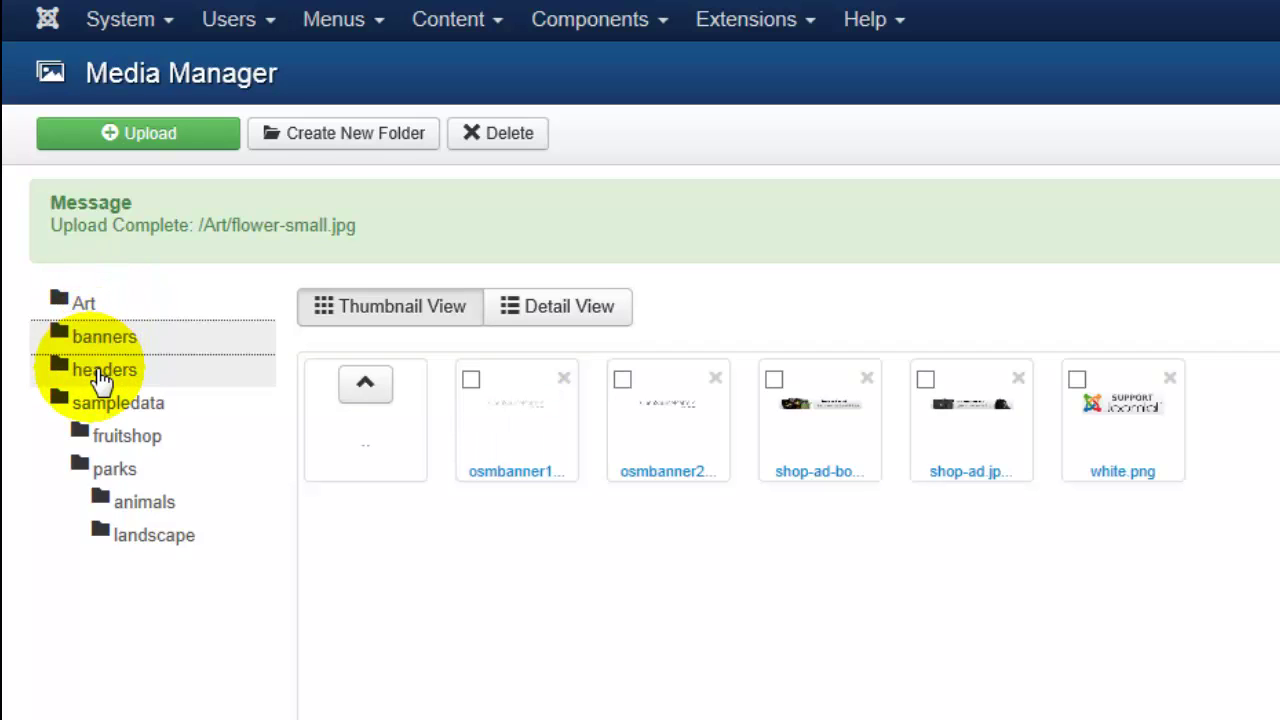
{"action": "left_click", "coordinate": [102, 378]}
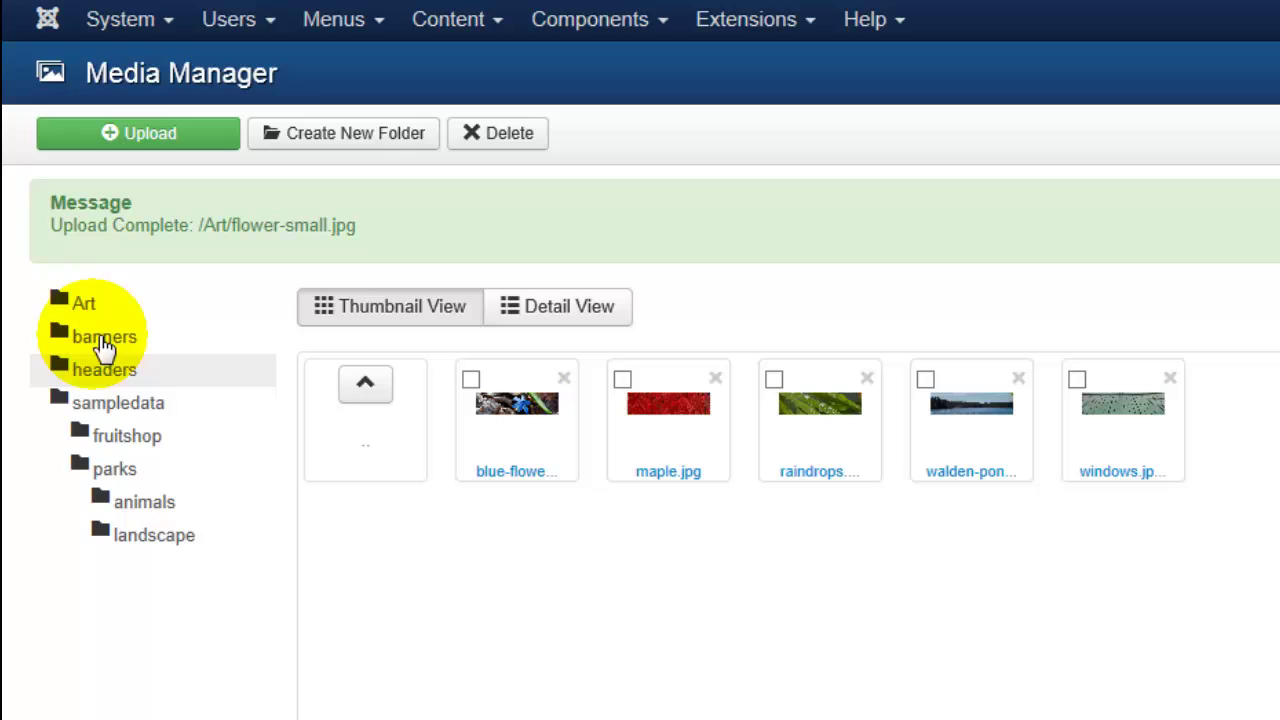
{"action": "left_click", "coordinate": [89, 303]}
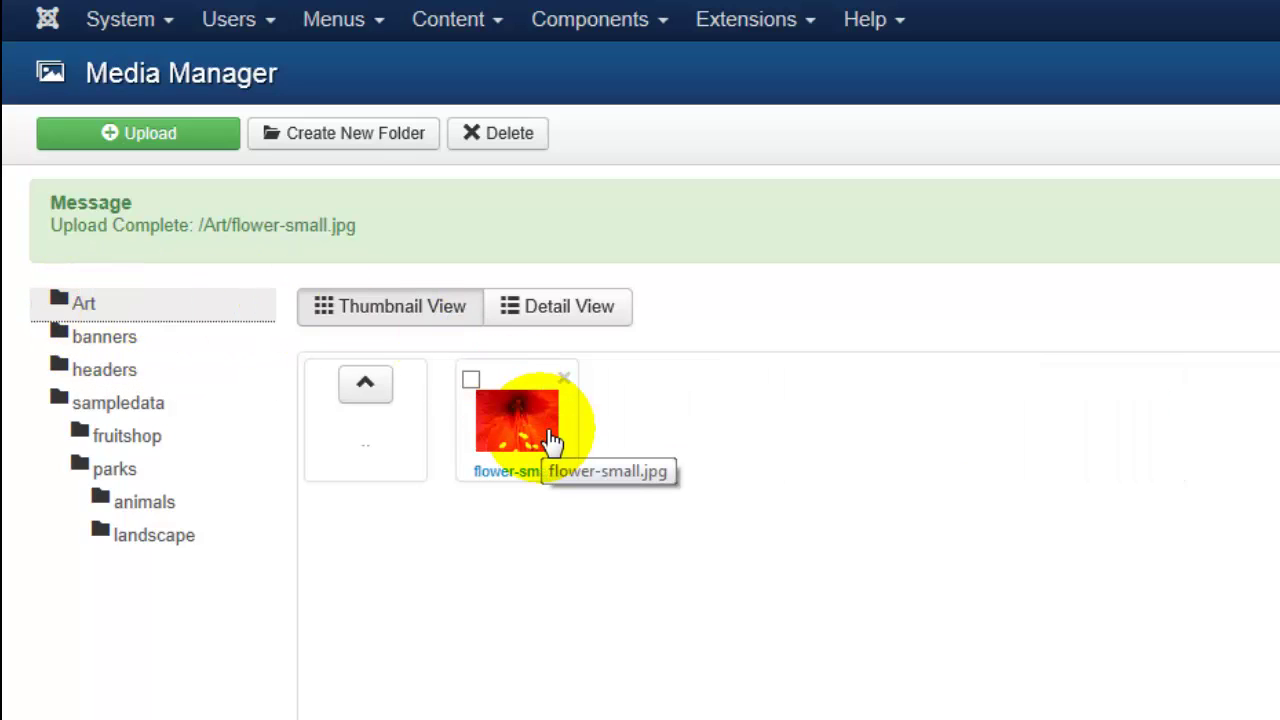
{"action": "left_click", "coordinate": [376, 392]}
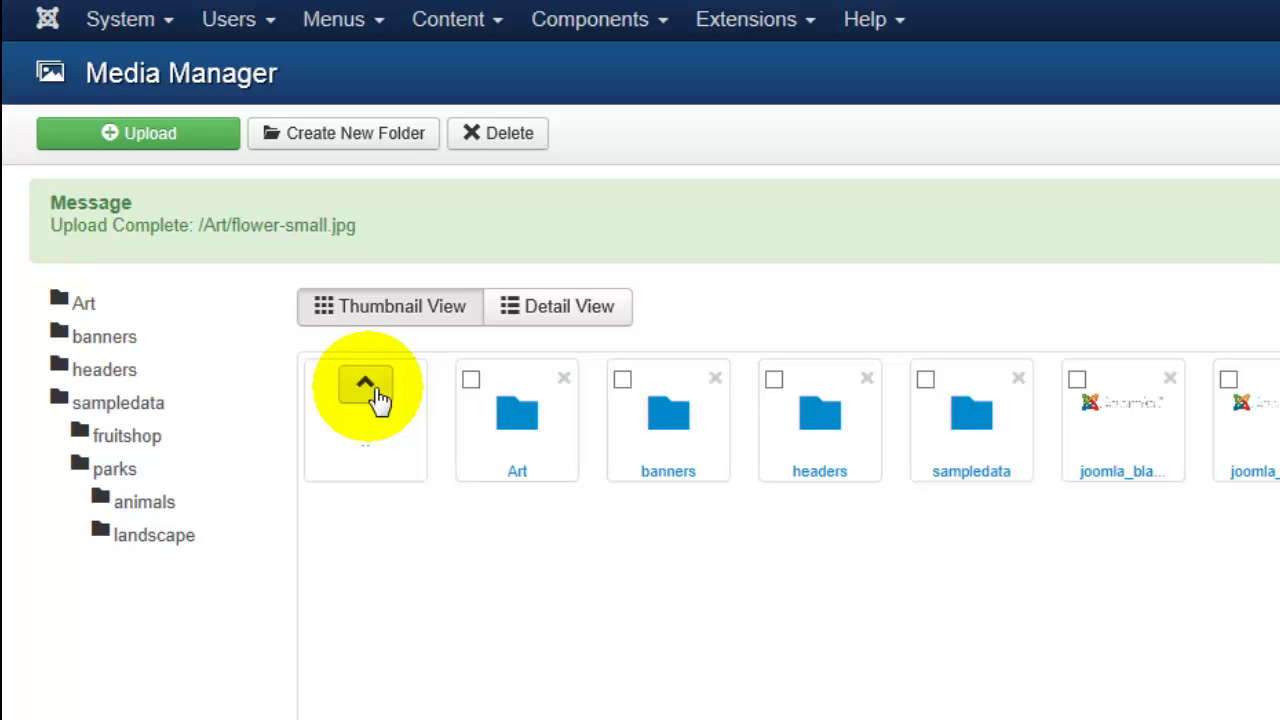
- Abandon a first file selection, then delete flower-small.jpg from the Art folder
{"action": "left_click", "coordinate": [206, 136]}
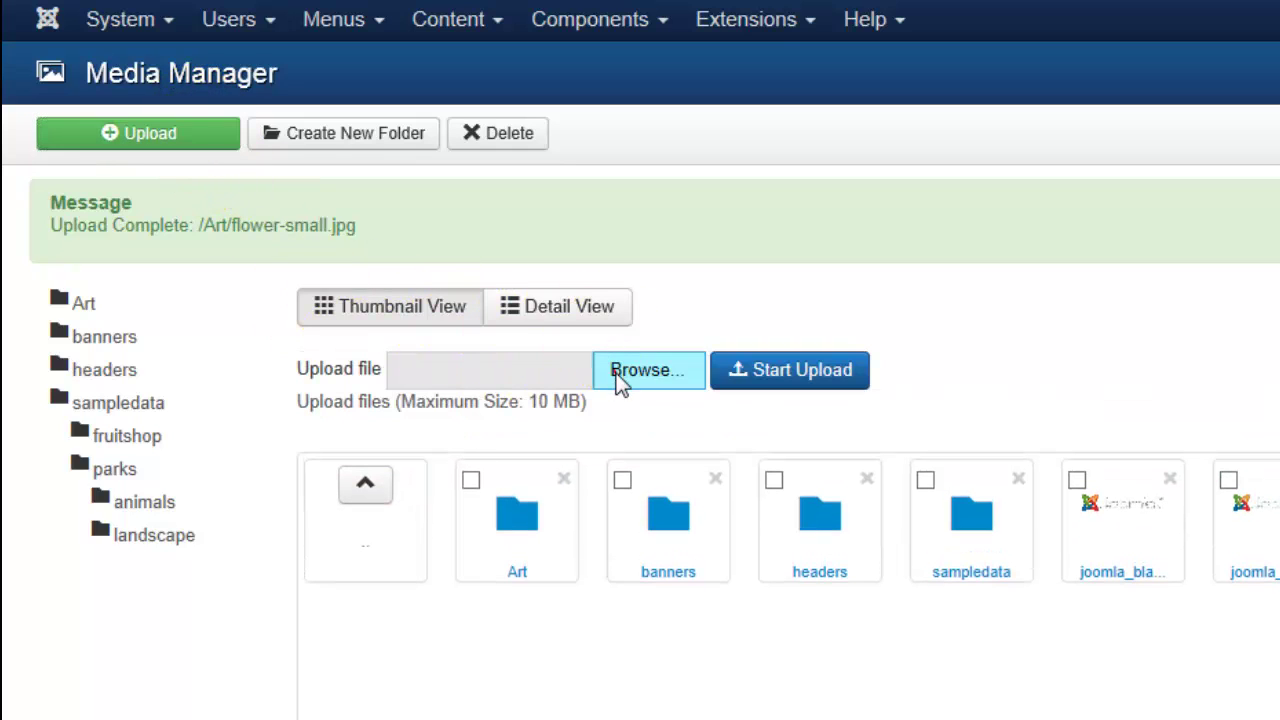
{"action": "left_click", "coordinate": [614, 378]}
{"action": "left_click", "coordinate": [321, 101]}
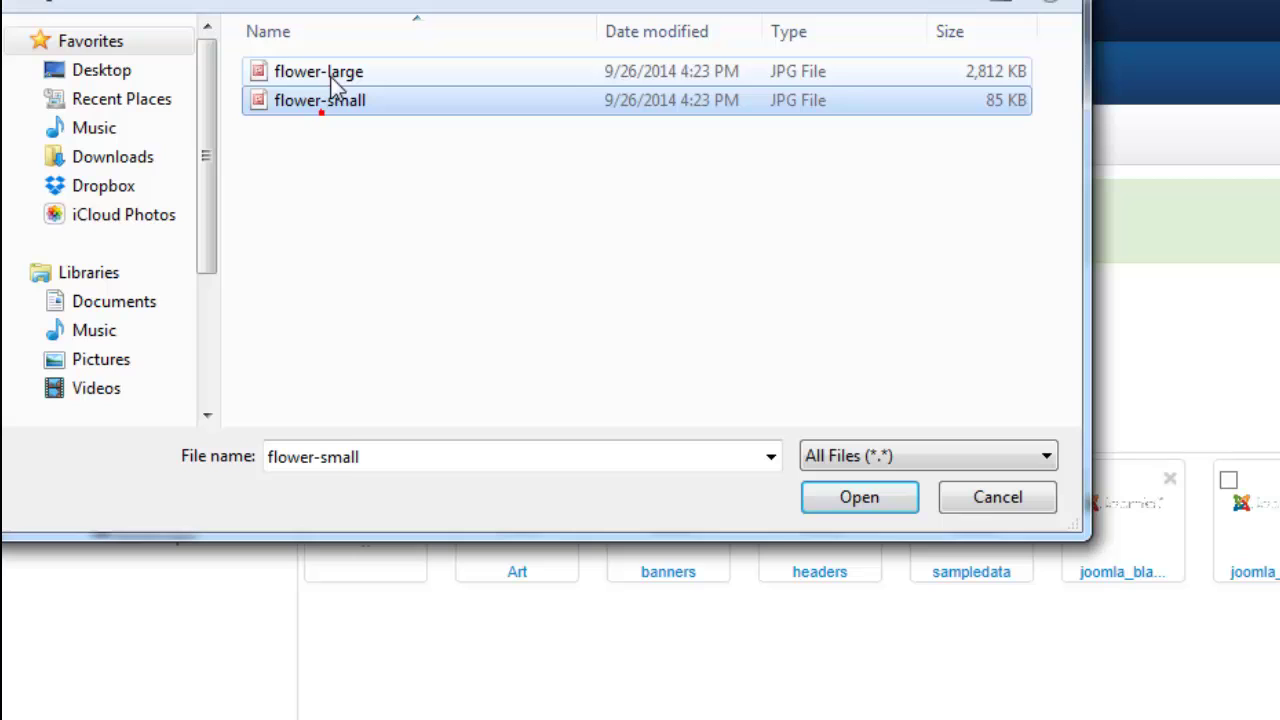
{"action": "left_click", "coordinate": [337, 75], "text": "shift"}
{"action": "left_click", "coordinate": [978, 496]}
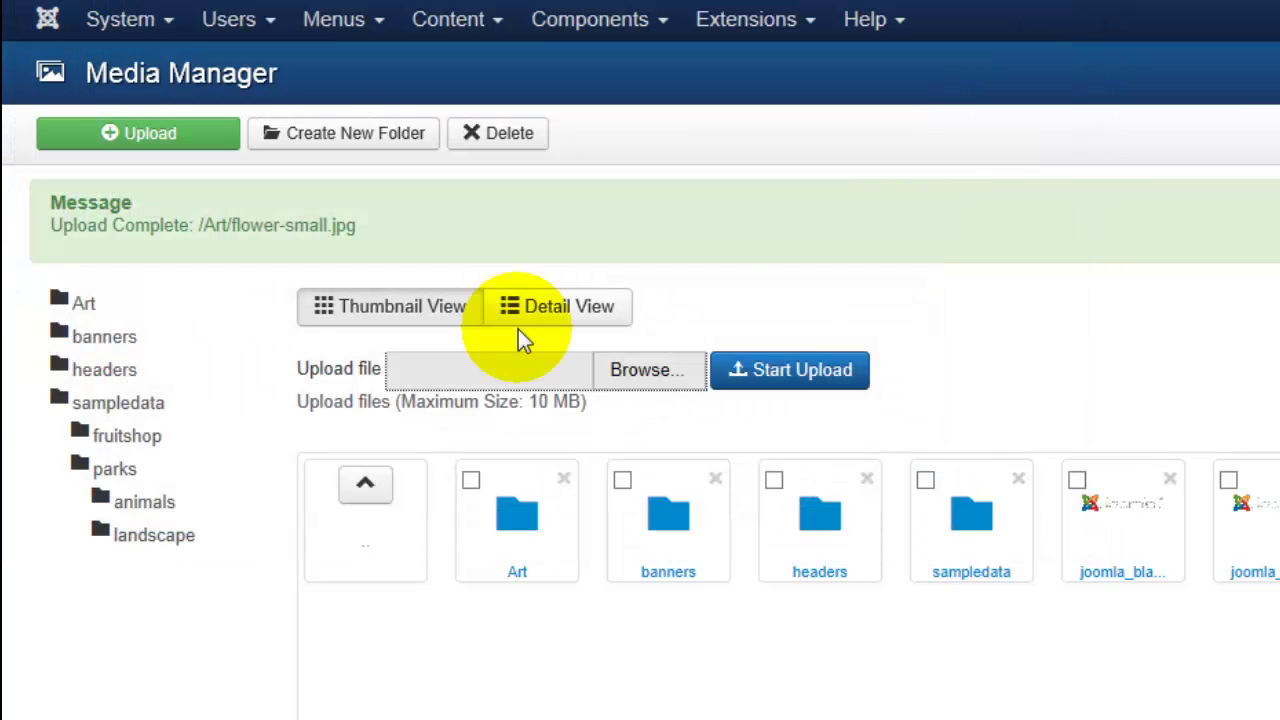
{"action": "left_click", "coordinate": [535, 535]}
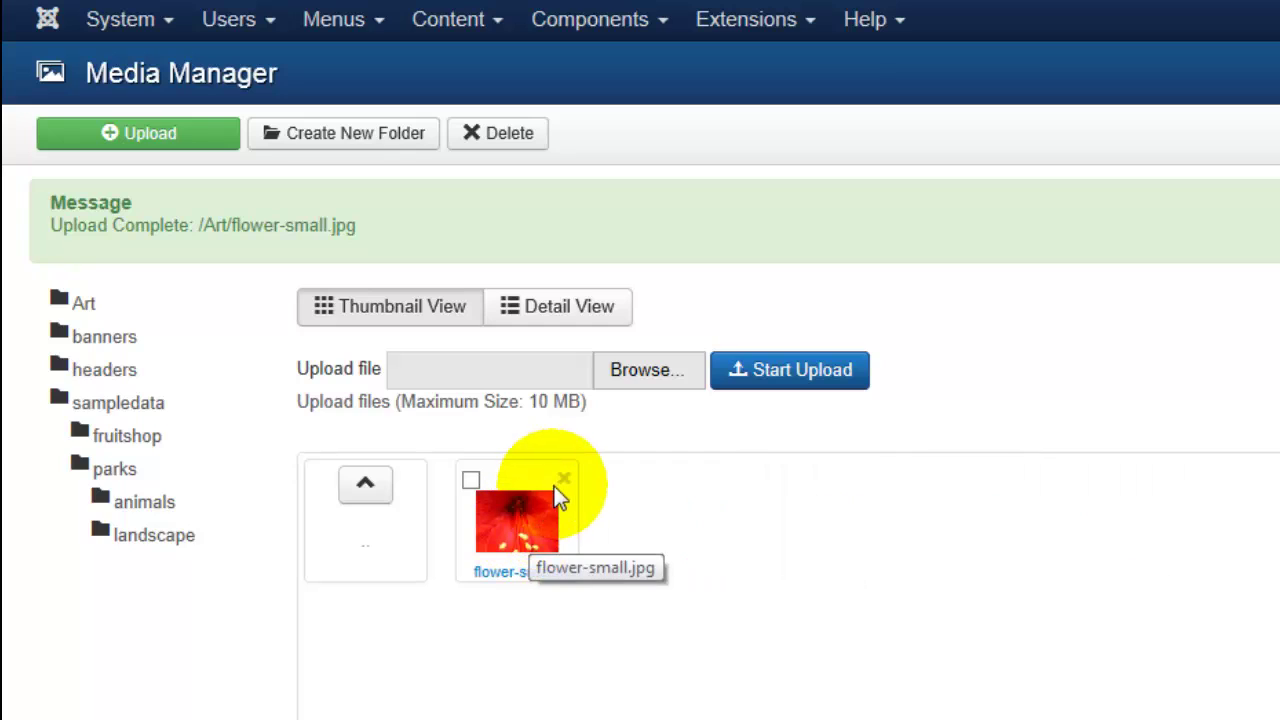
{"action": "left_click", "coordinate": [565, 480]}
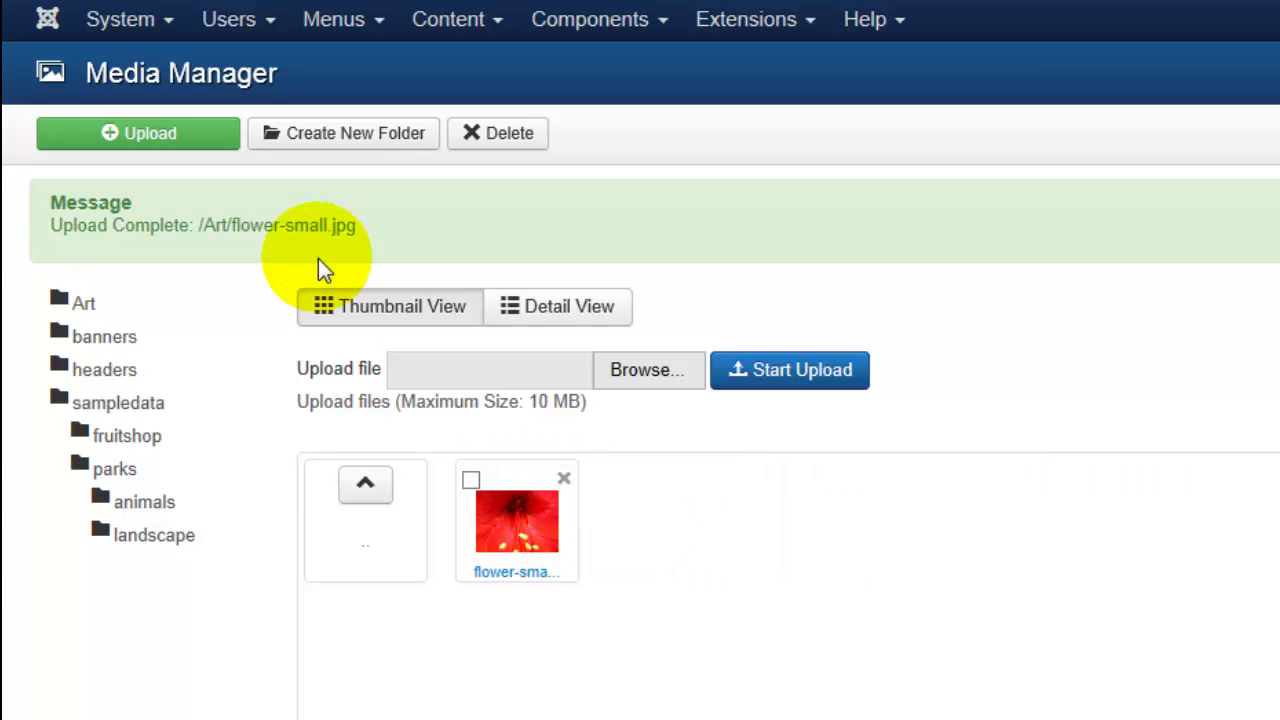
- Upload flower-large and flower-small together into the Art folder
{"action": "left_click", "coordinate": [200, 132]}
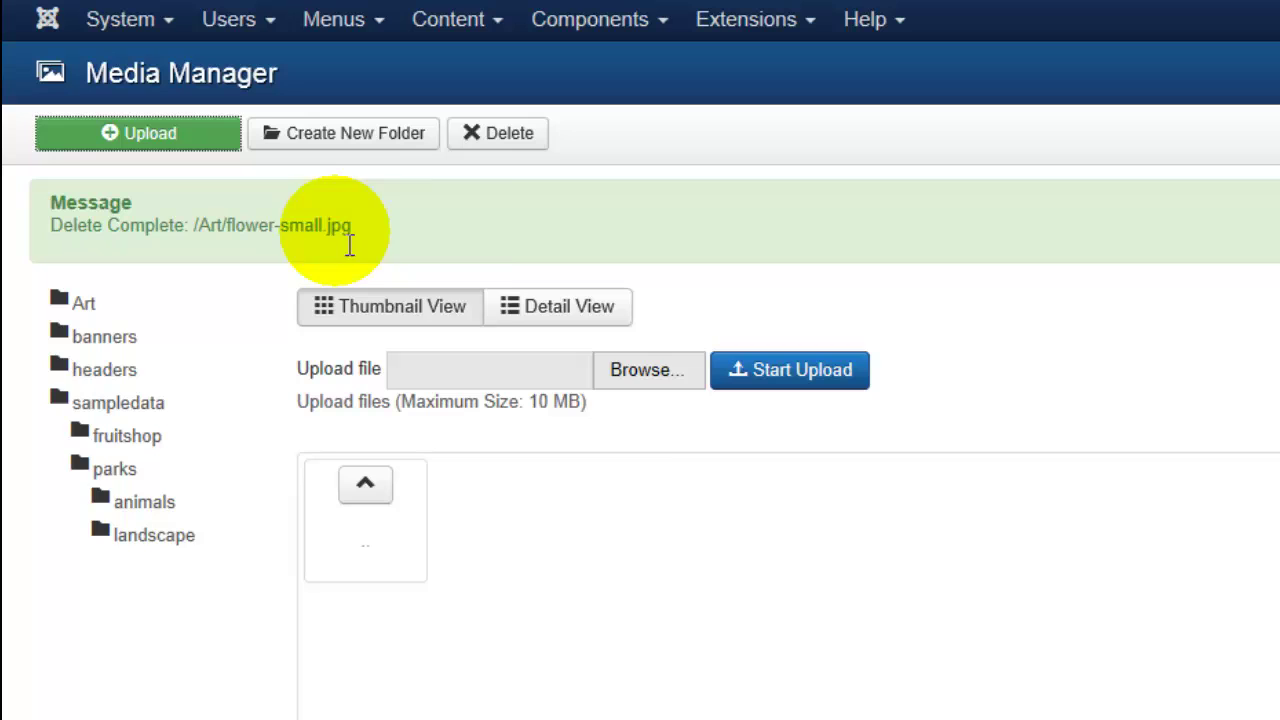
{"action": "left_click", "coordinate": [650, 384]}
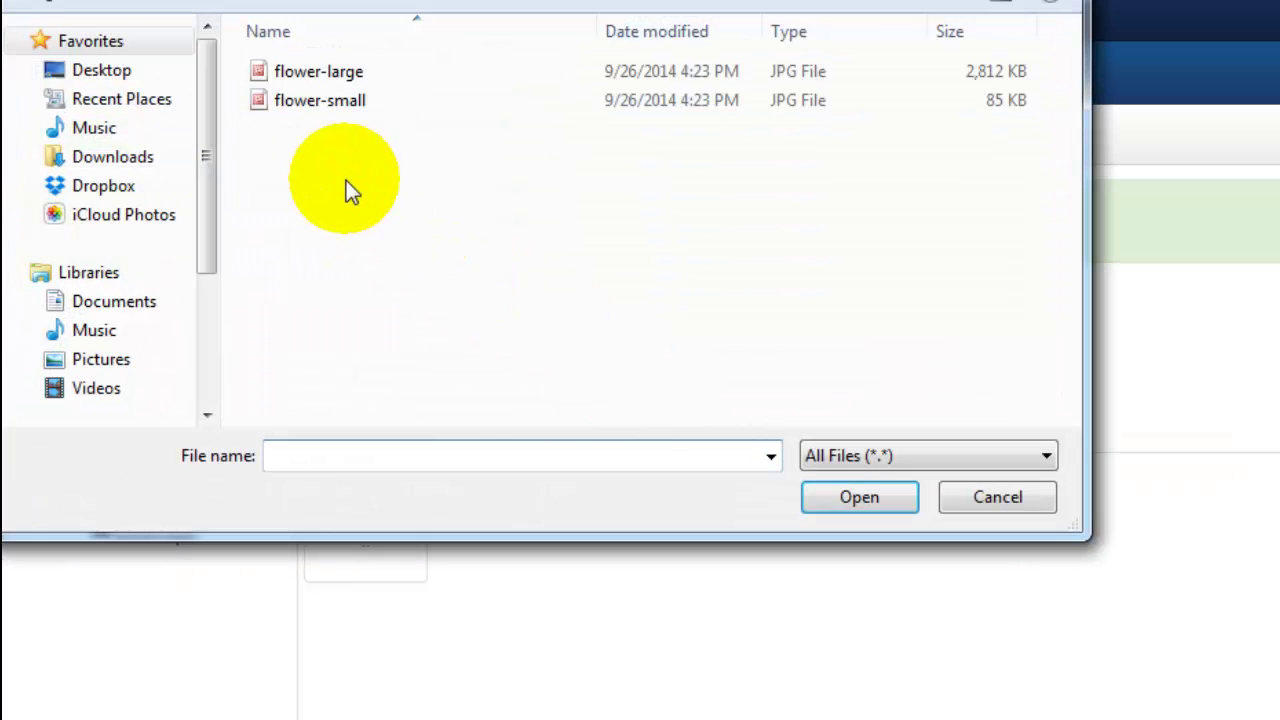
{"action": "left_click", "coordinate": [306, 116]}
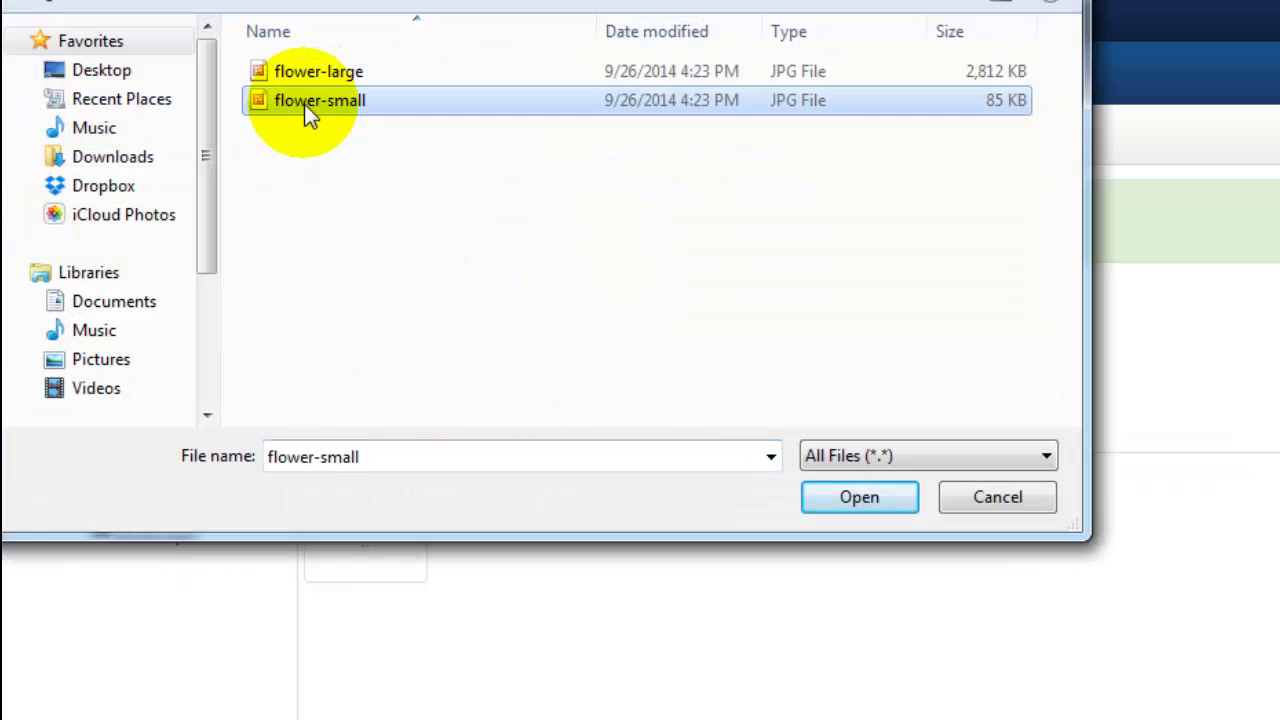
{"action": "left_click", "coordinate": [302, 77], "text": "ctrl"}
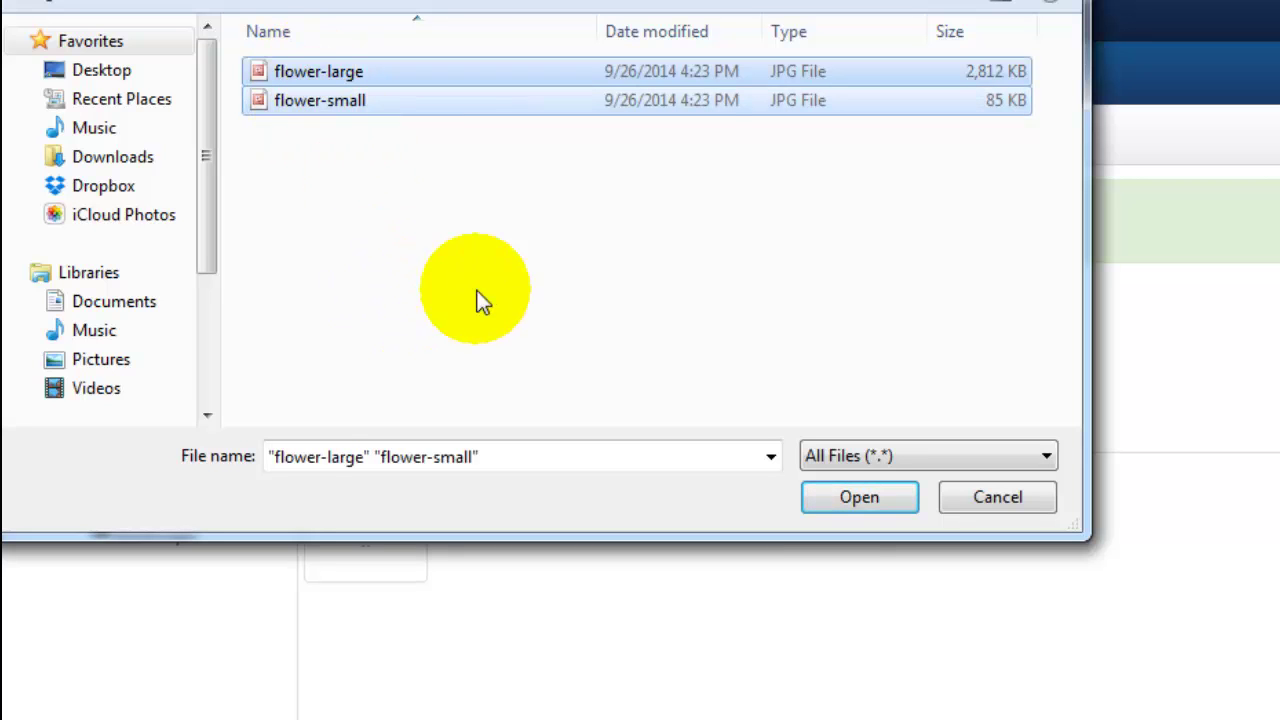
{"action": "left_click", "coordinate": [815, 500]}
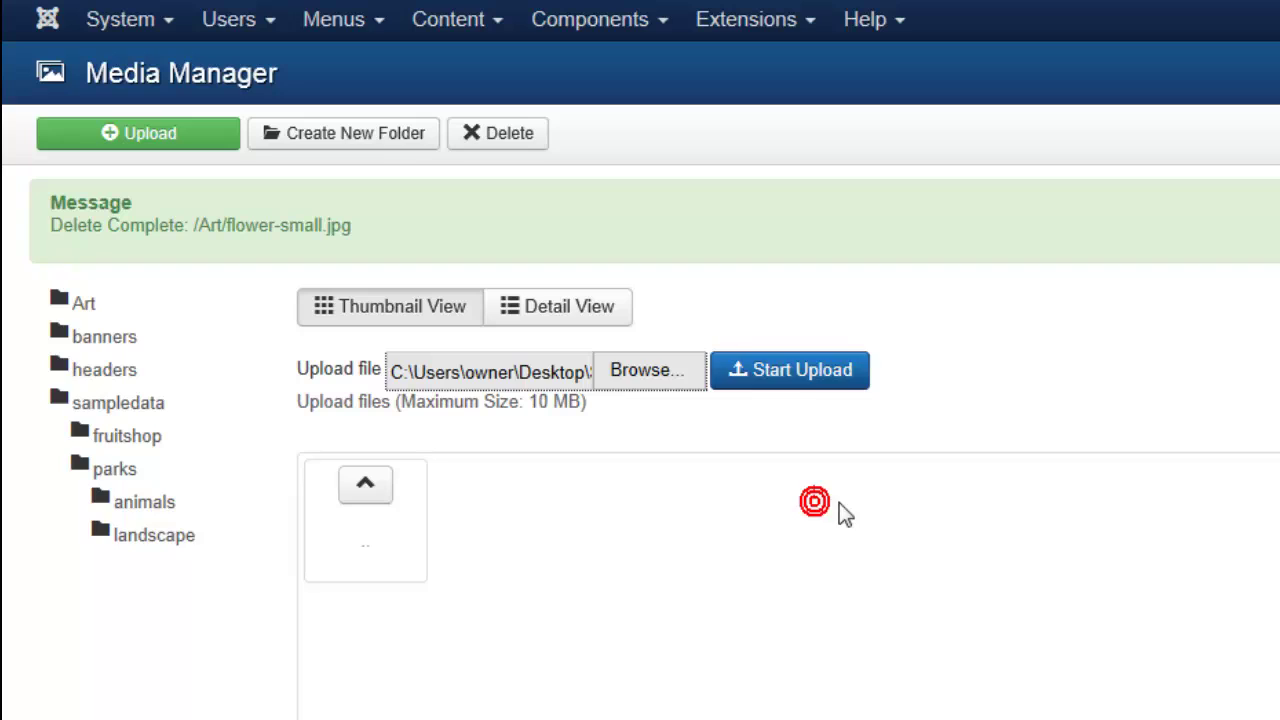
{"action": "left_click", "coordinate": [814, 378]}
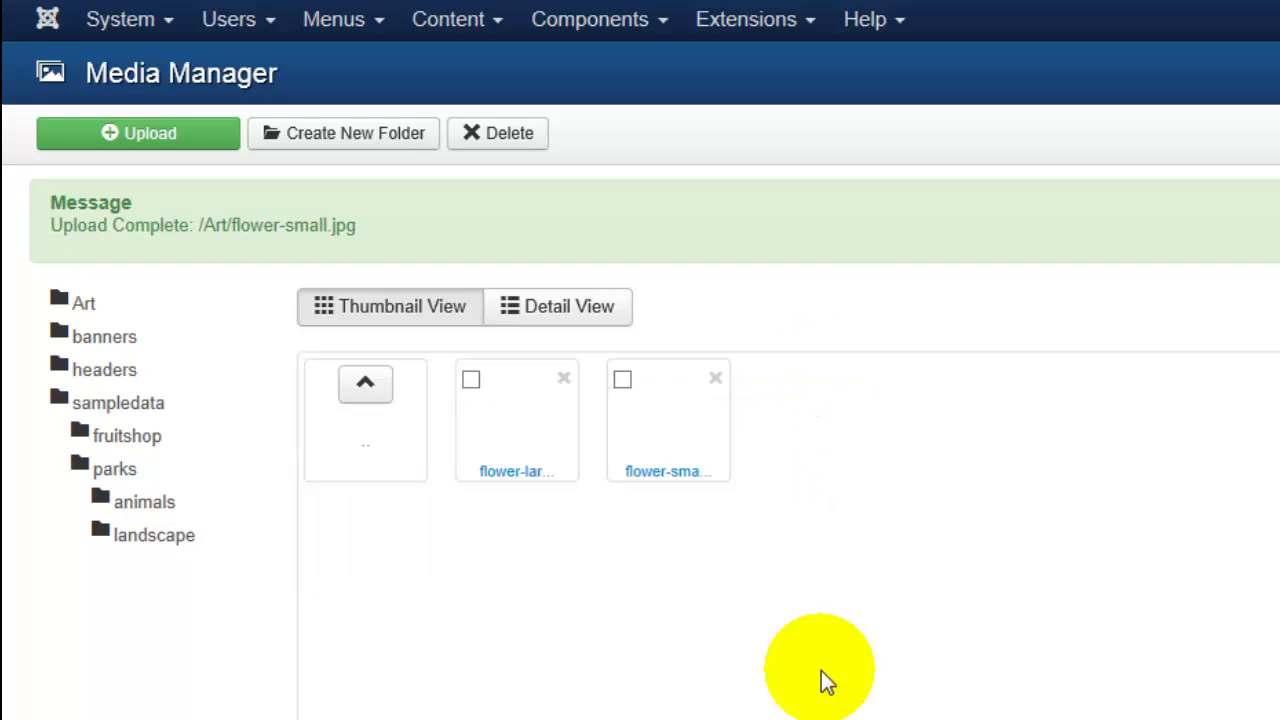